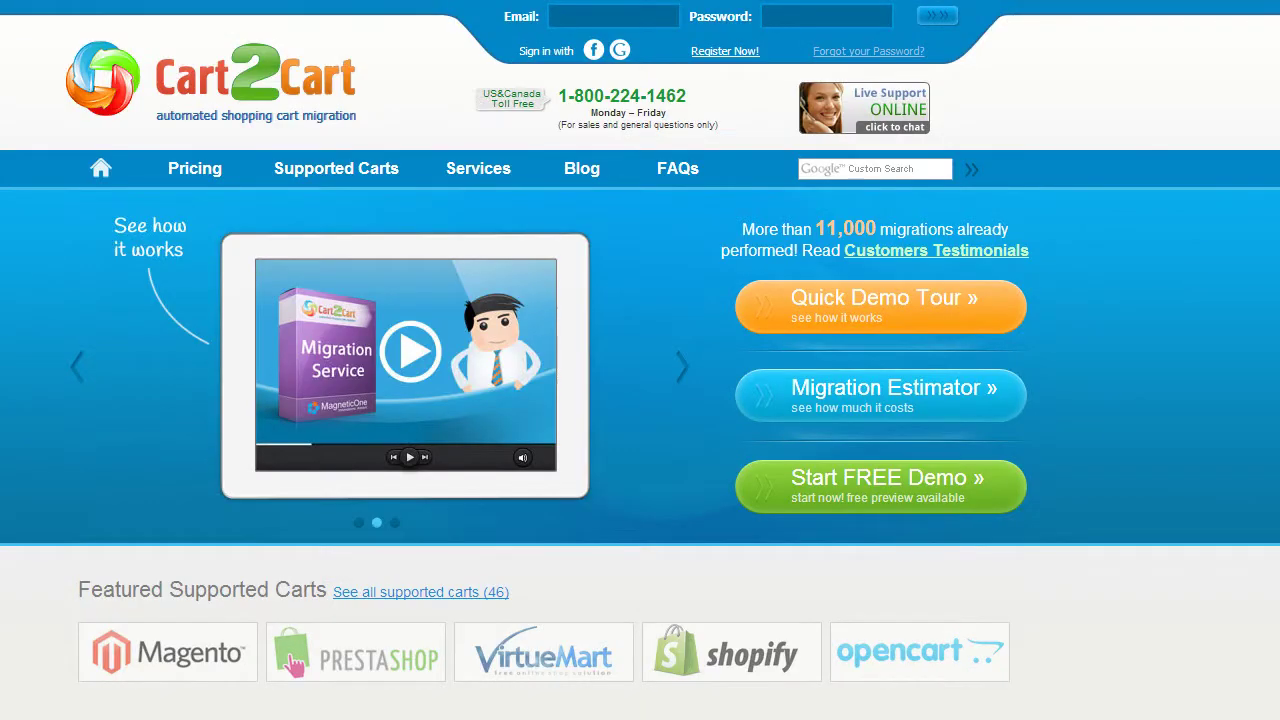
# - Register a new Cart2Cart account with the user's e-mail, full name and password, accepting the Terms of Service
pyautogui.click(730, 52)
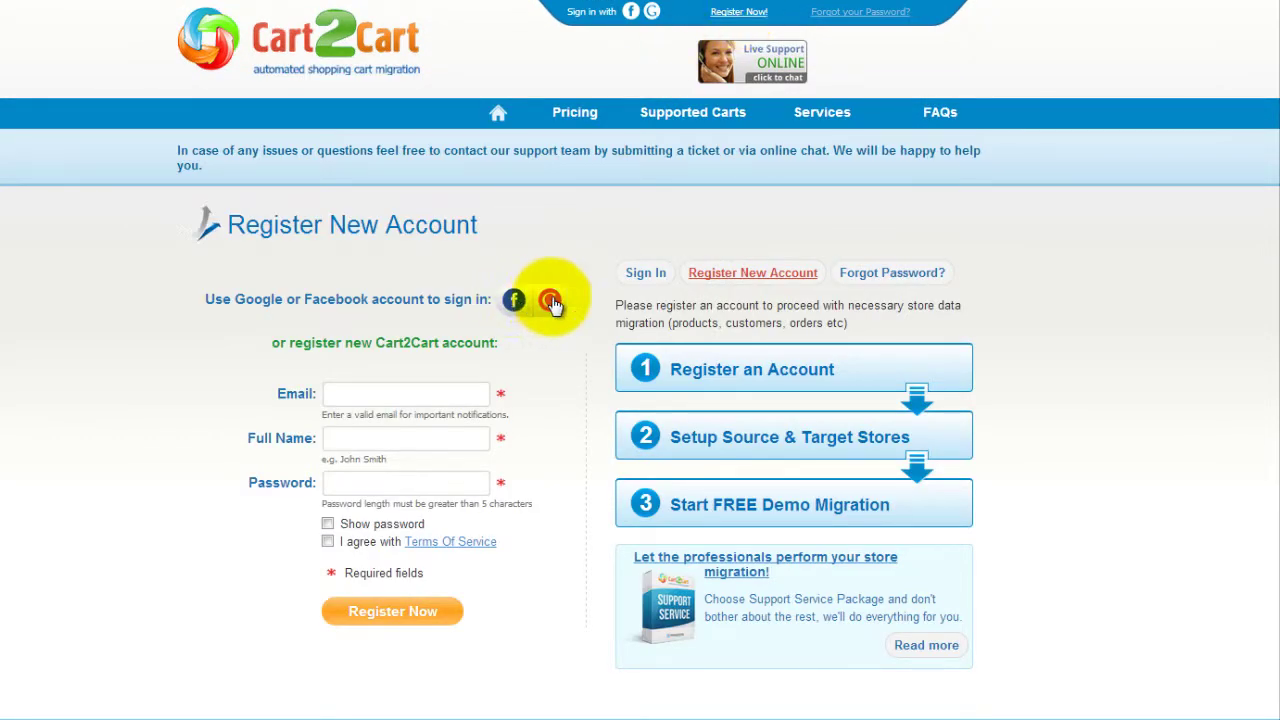
pyautogui.click(460, 393)
pyautogui.write('your@email.com')
pyautogui.press('Tab')
pyautogui.write('John Smith')
pyautogui.press('Tab')
pyautogui.write('123')
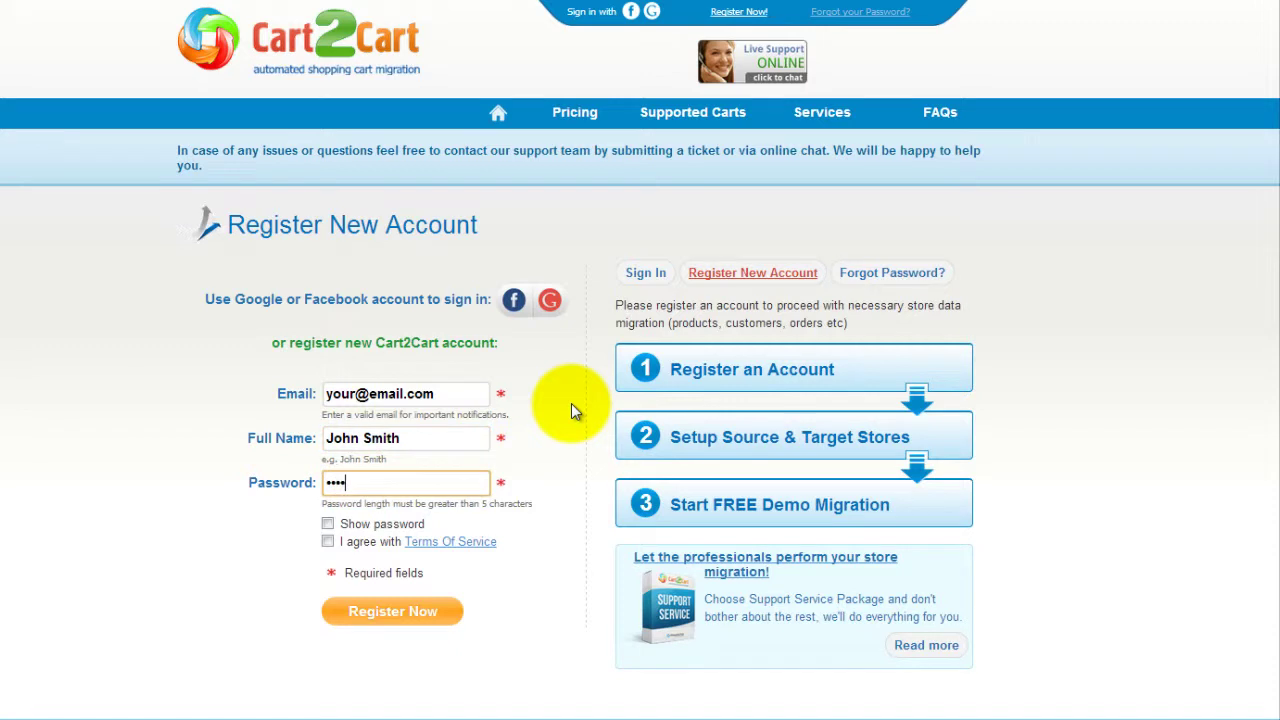
pyautogui.write('456789012345')
pyautogui.click(327, 541)
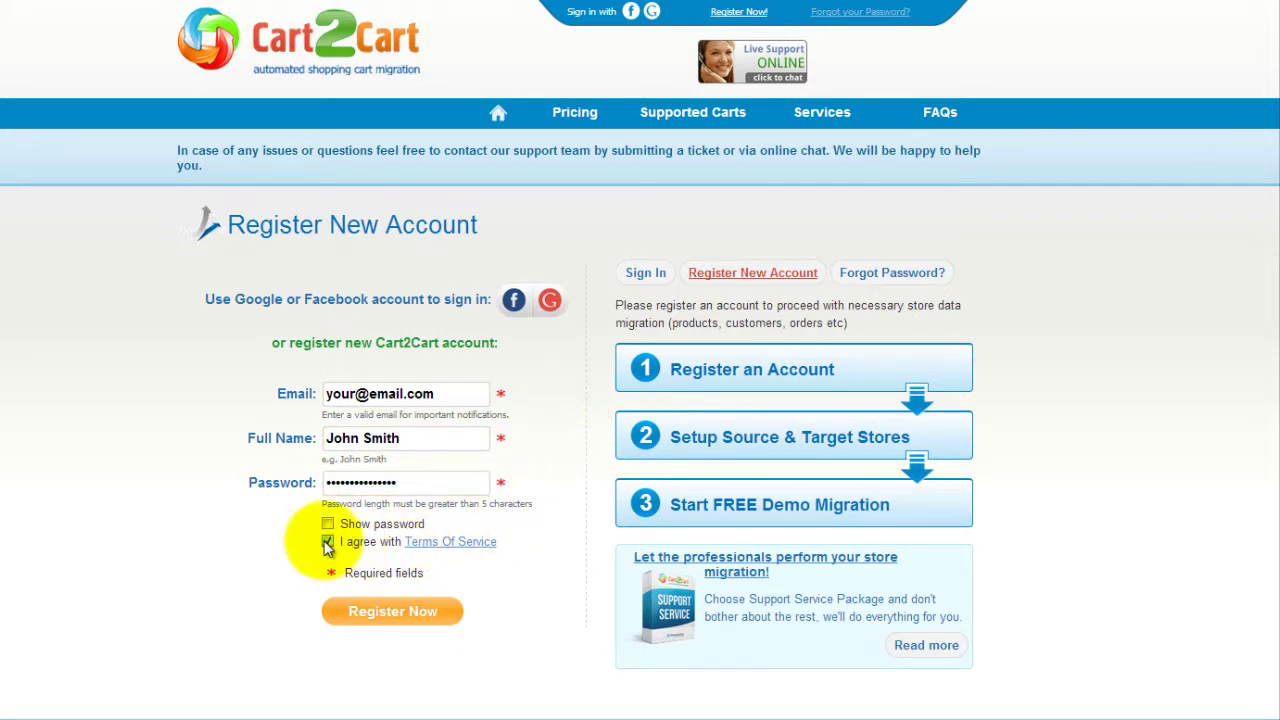
pyautogui.click(393, 614)
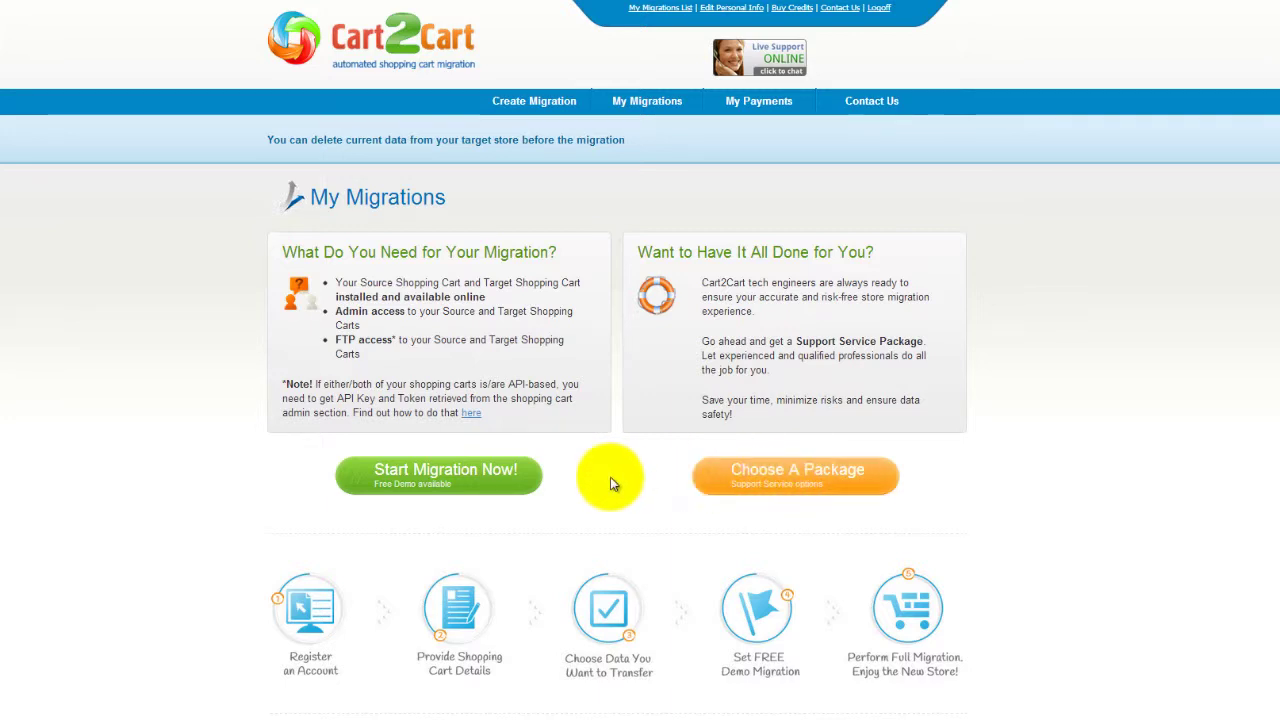
pyautogui.click(485, 487)
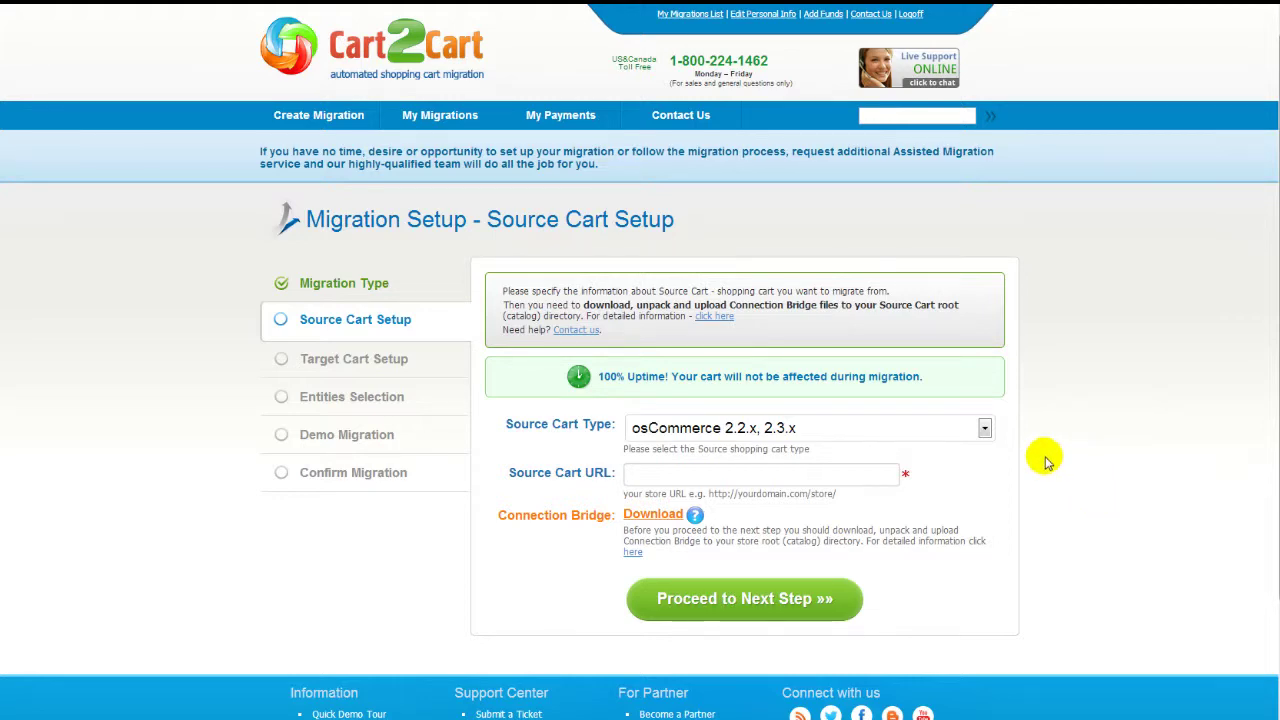
pyautogui.click(985, 428)
pyautogui.moveTo(988, 234); pyautogui.dragTo(991, 386)
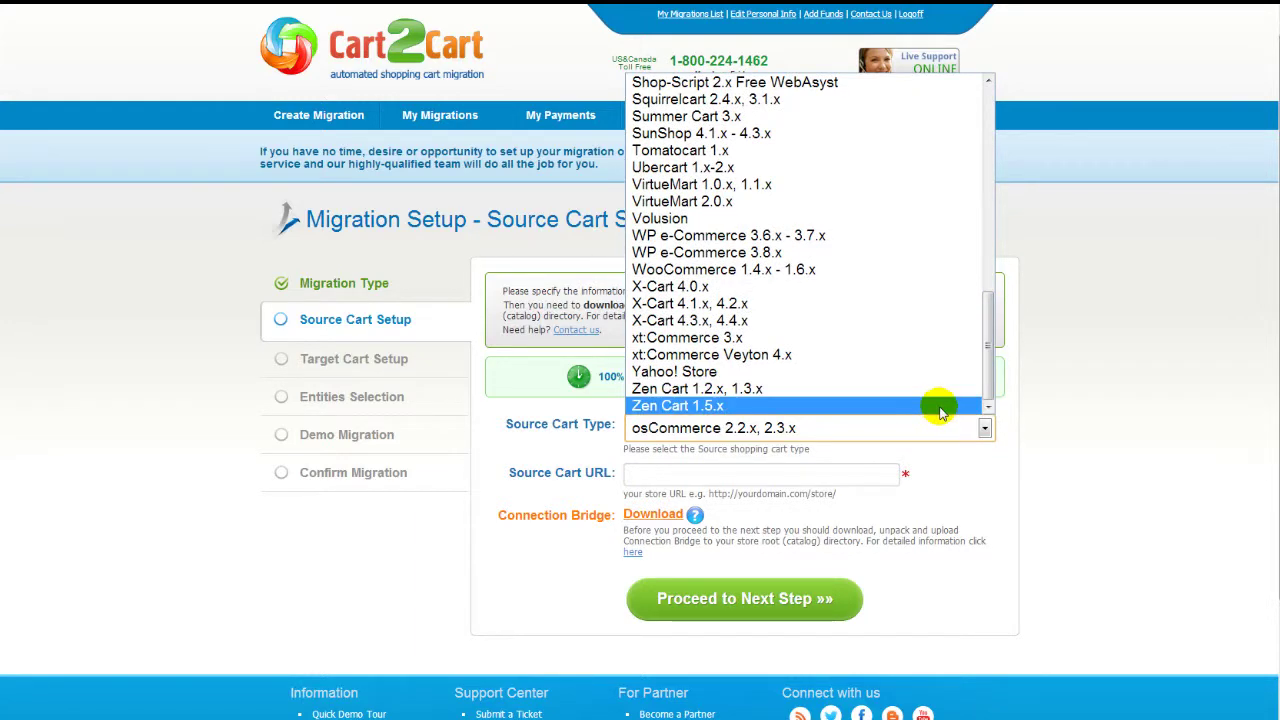
pyautogui.click(935, 406)
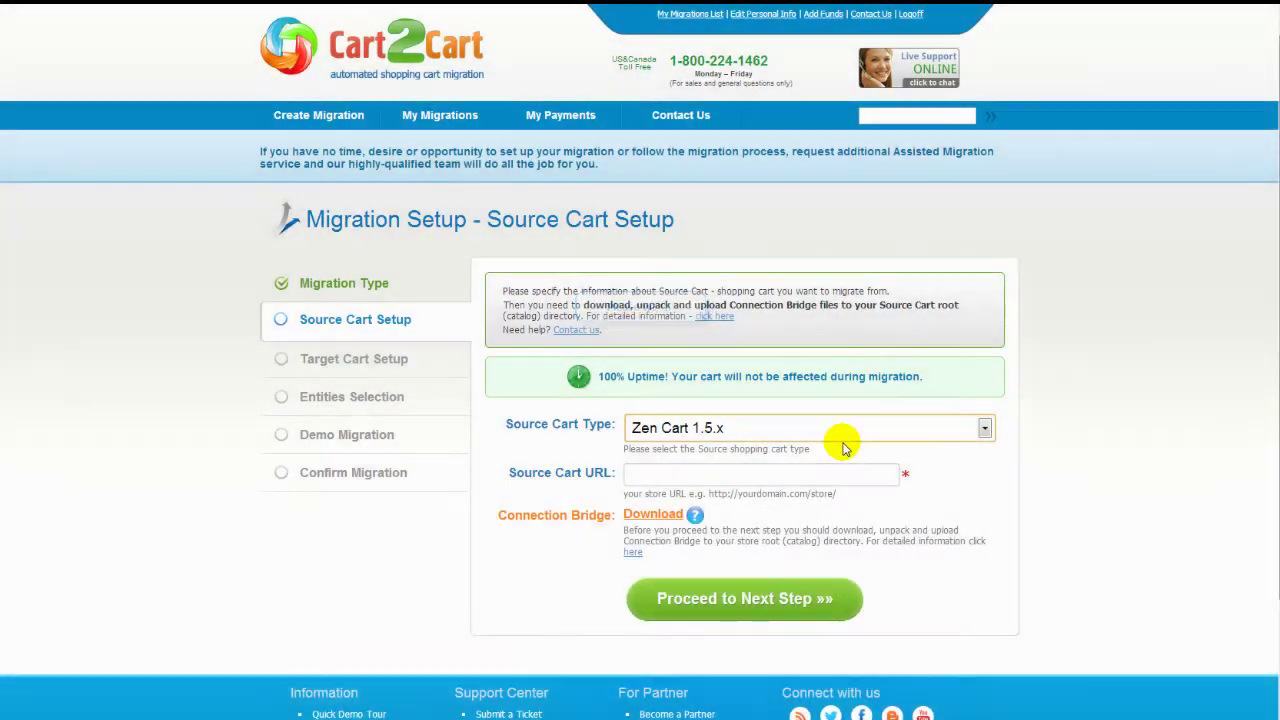
pyautogui.click(805, 474)
pyautogui.write('www.your-source')
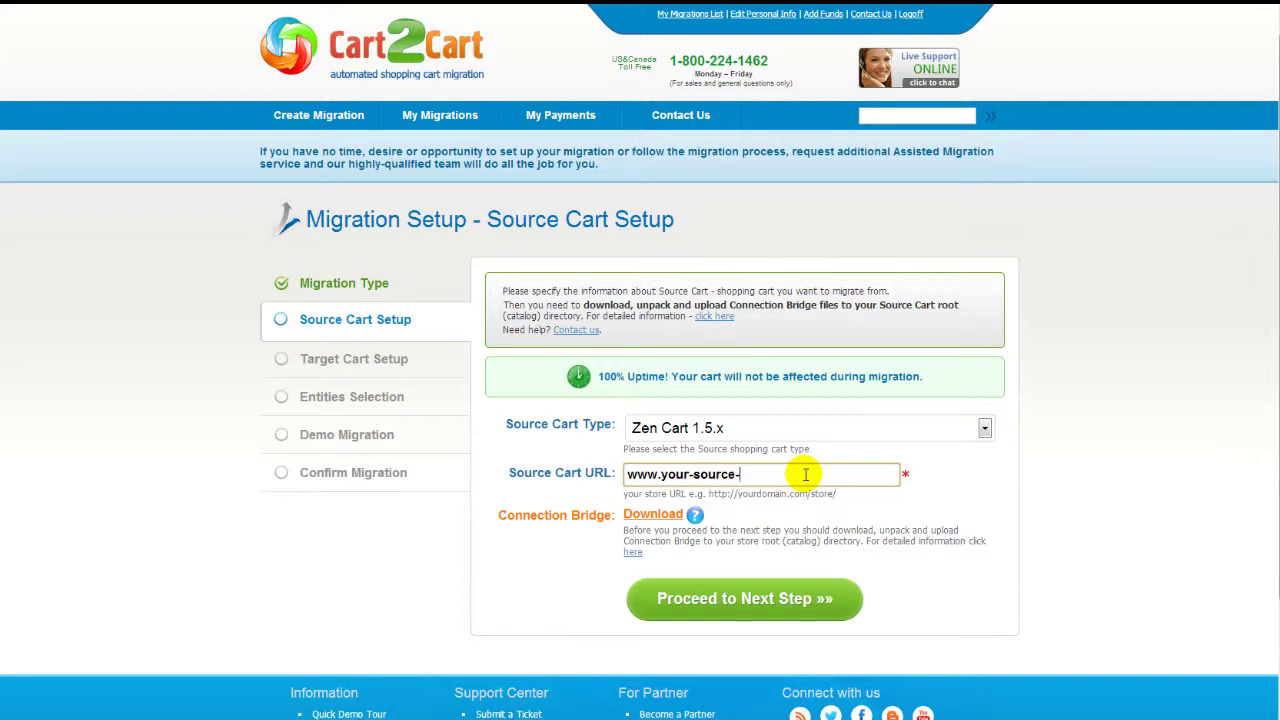
pyautogui.write('-zencart-store.com')
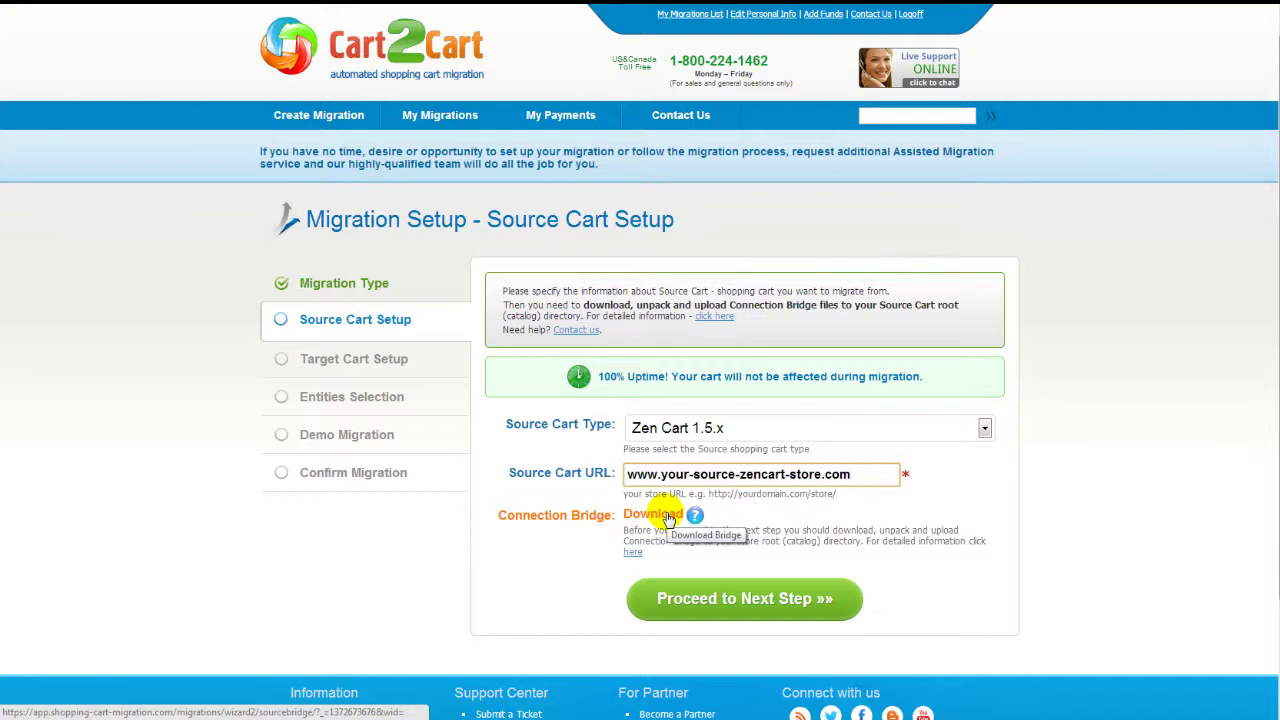
# - Read the help on getting the Connection Bridge files
pyautogui.click(630, 551)
pyautogui.scroll(-4, 640, 400)
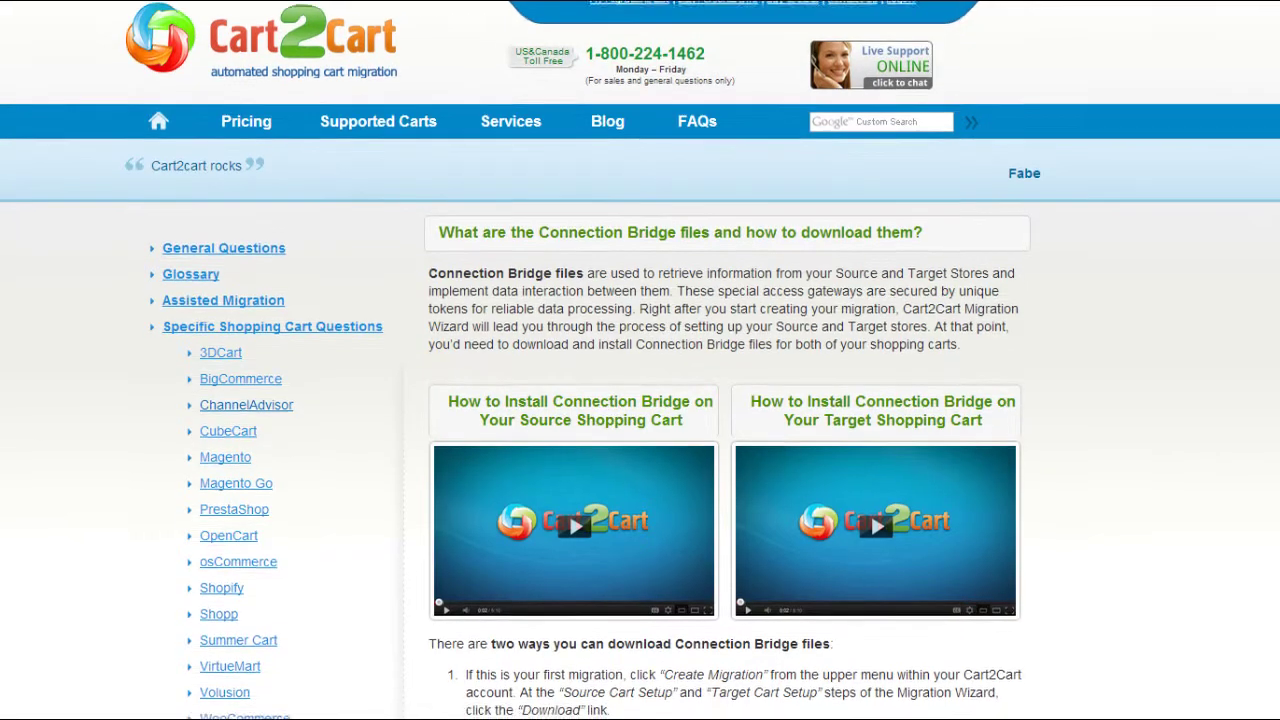
pyautogui.scroll(-1, 640, 400)
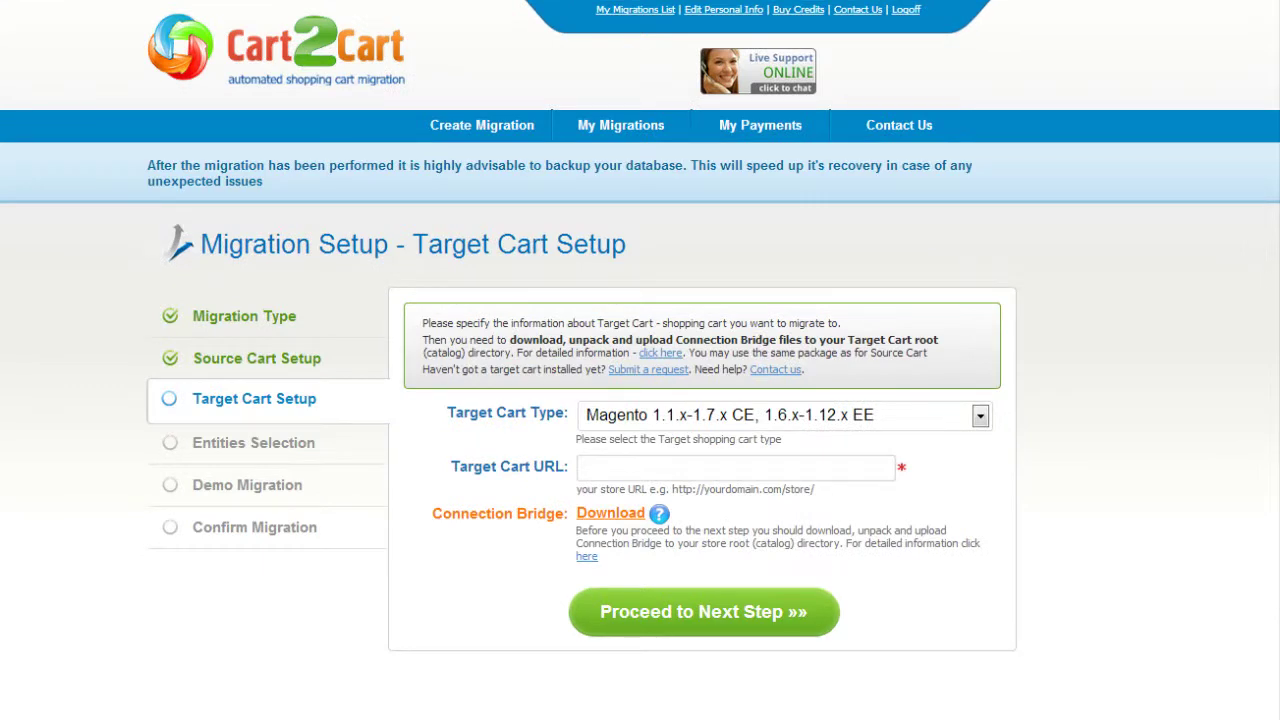
pyautogui.click(980, 416)
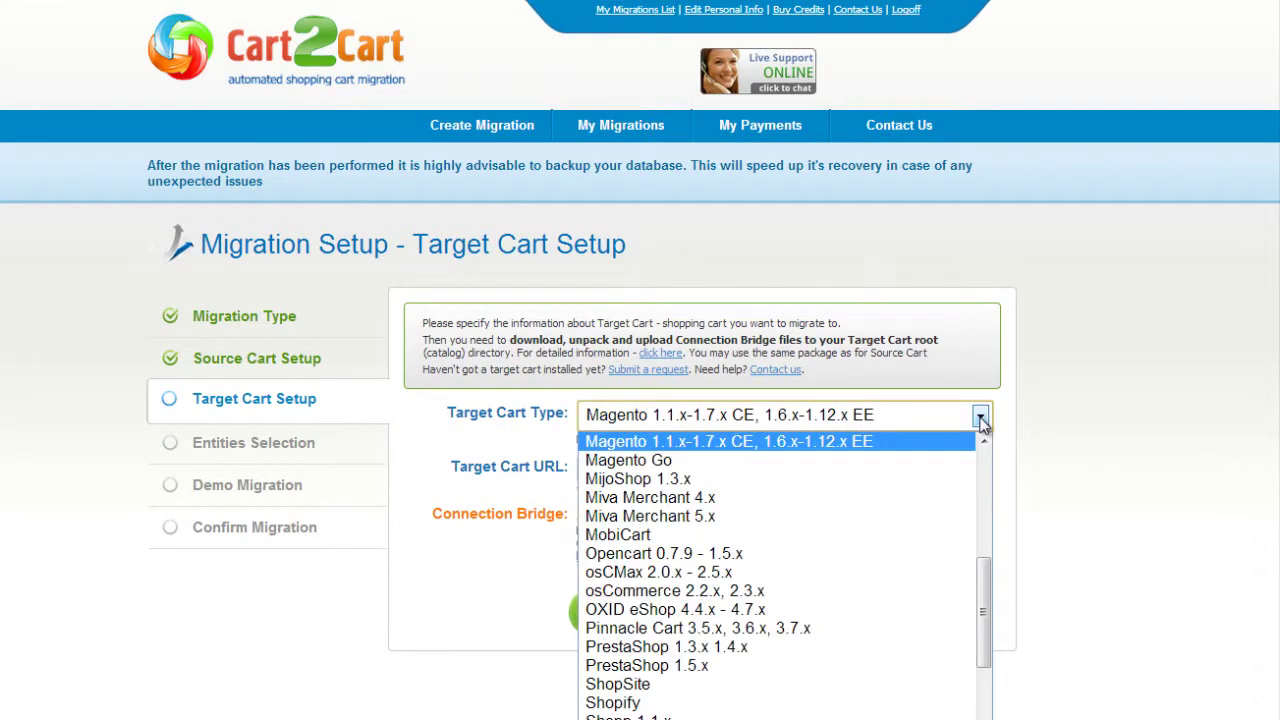
pyautogui.moveTo(985, 577); pyautogui.dragTo(985, 628)
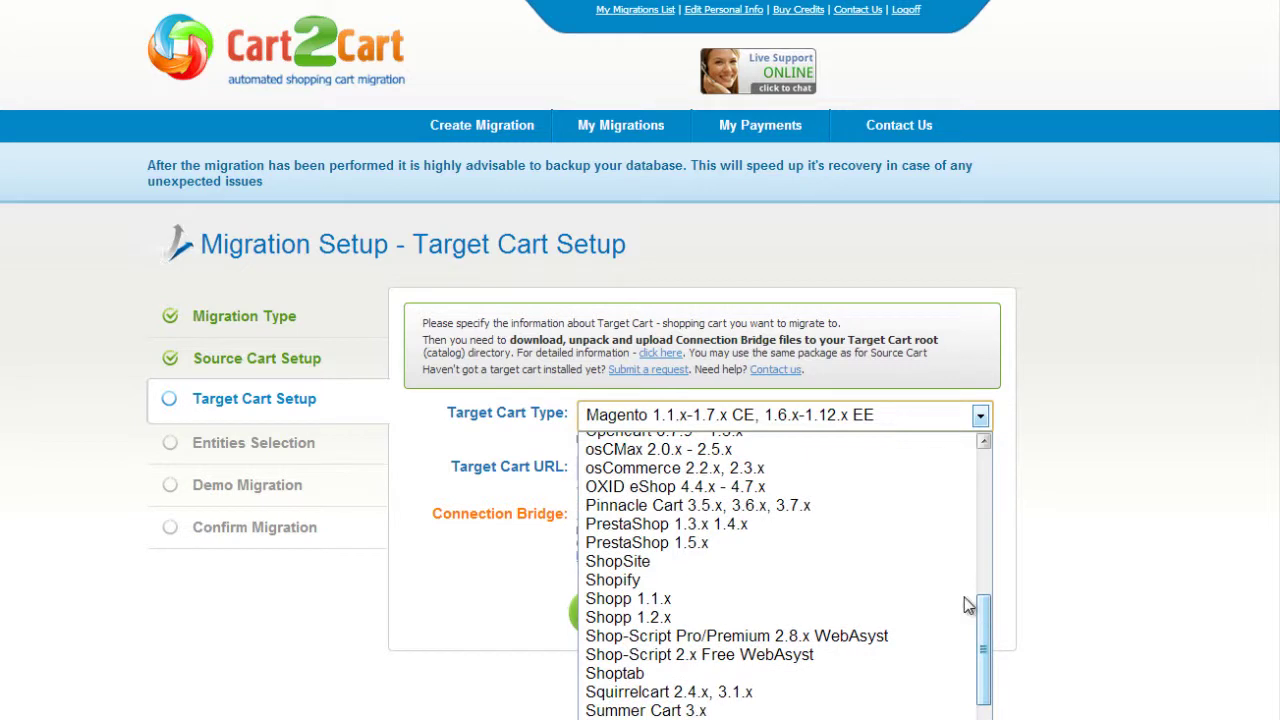
pyautogui.click(887, 540)
pyautogui.press('Tab')
pyautogui.write('ww')
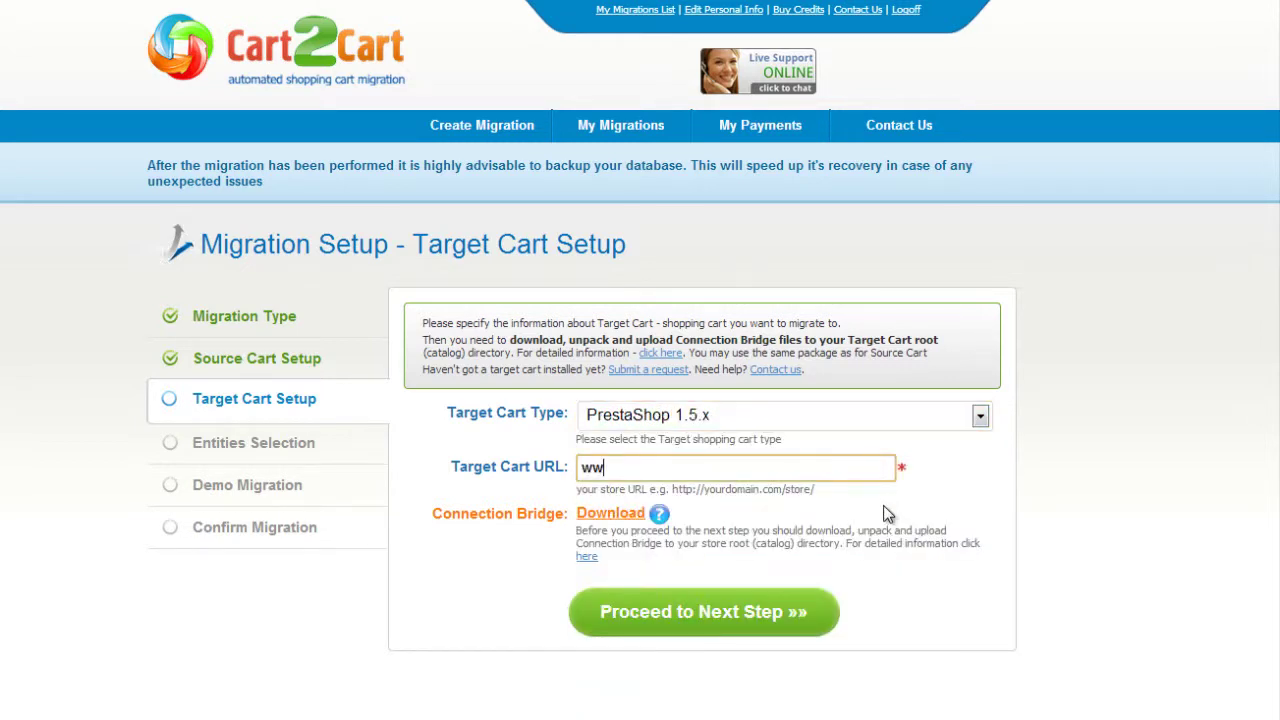
pyautogui.write('w.your-target-prestashop-store.com')
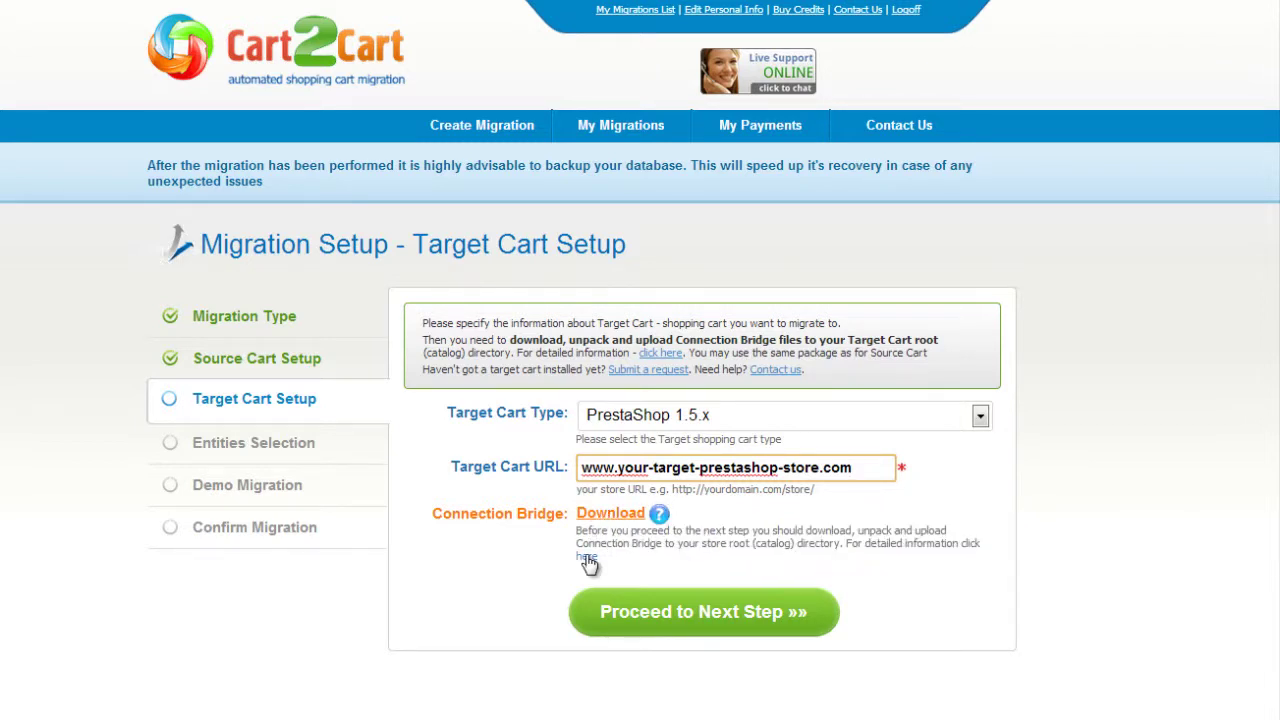
pyautogui.click(677, 609)
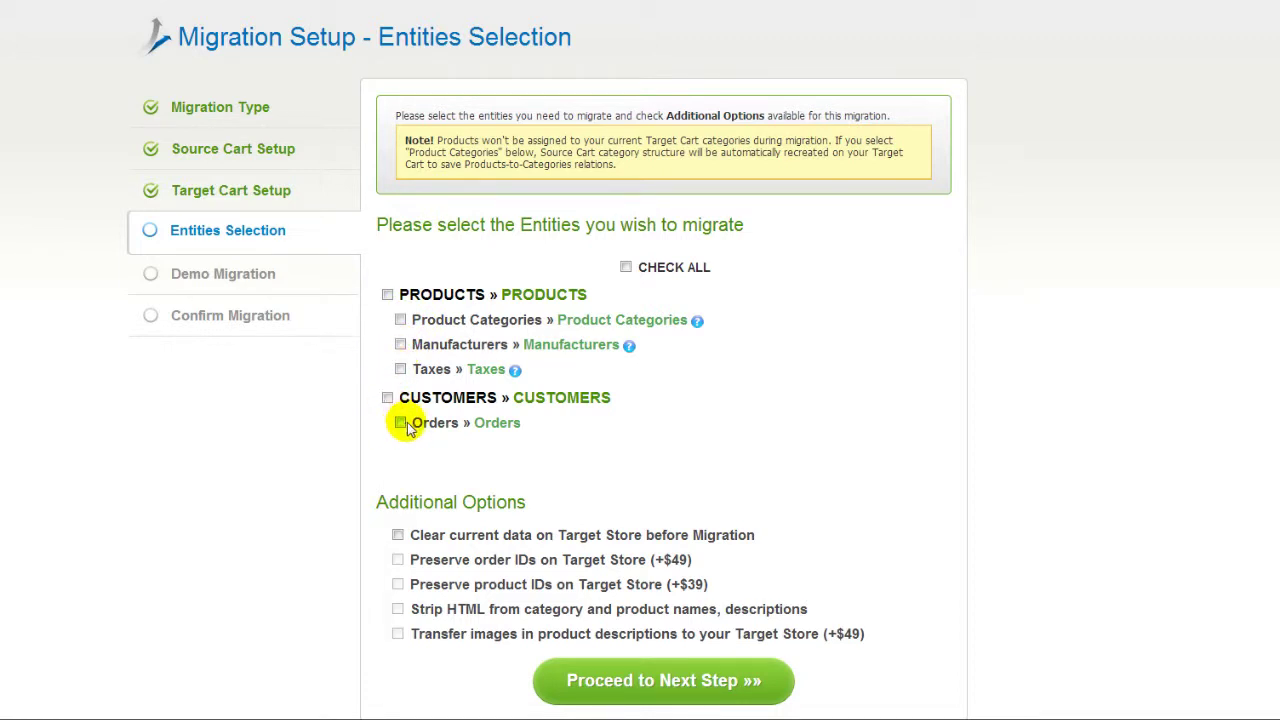
# - Check all entities for migration and proceed to Currencies Mapping
pyautogui.click(625, 269)
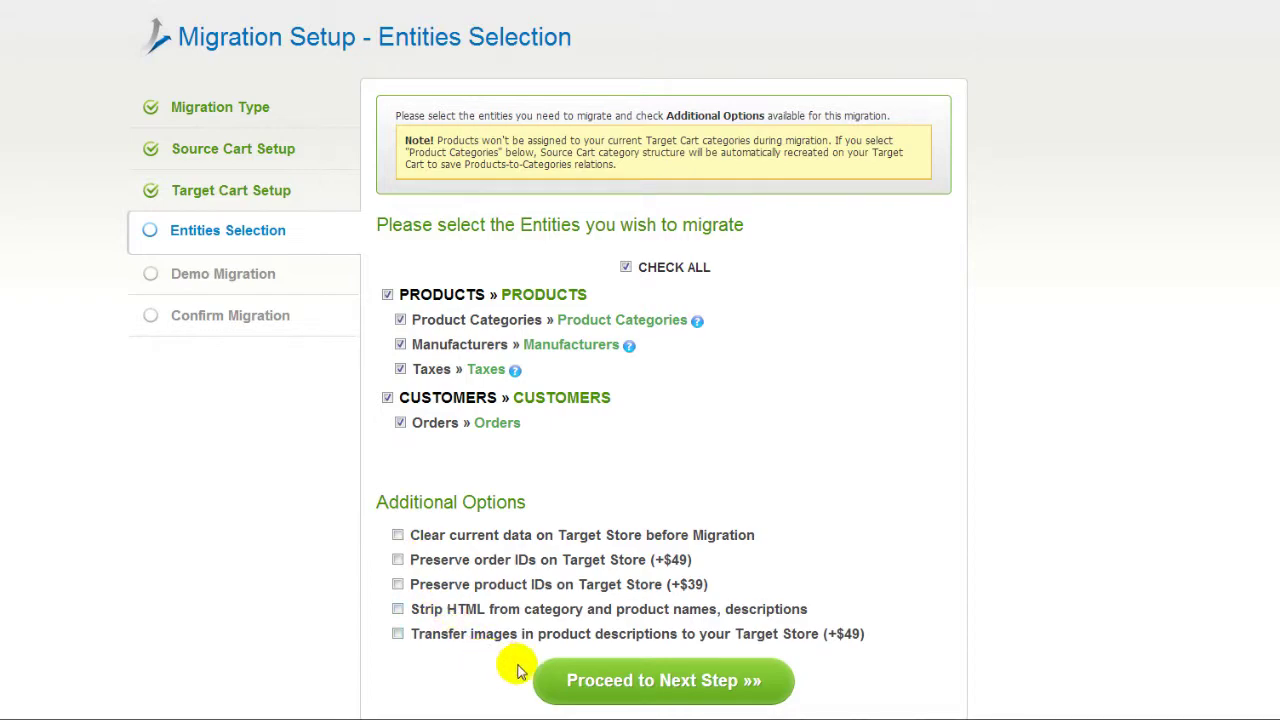
pyautogui.click(609, 684)
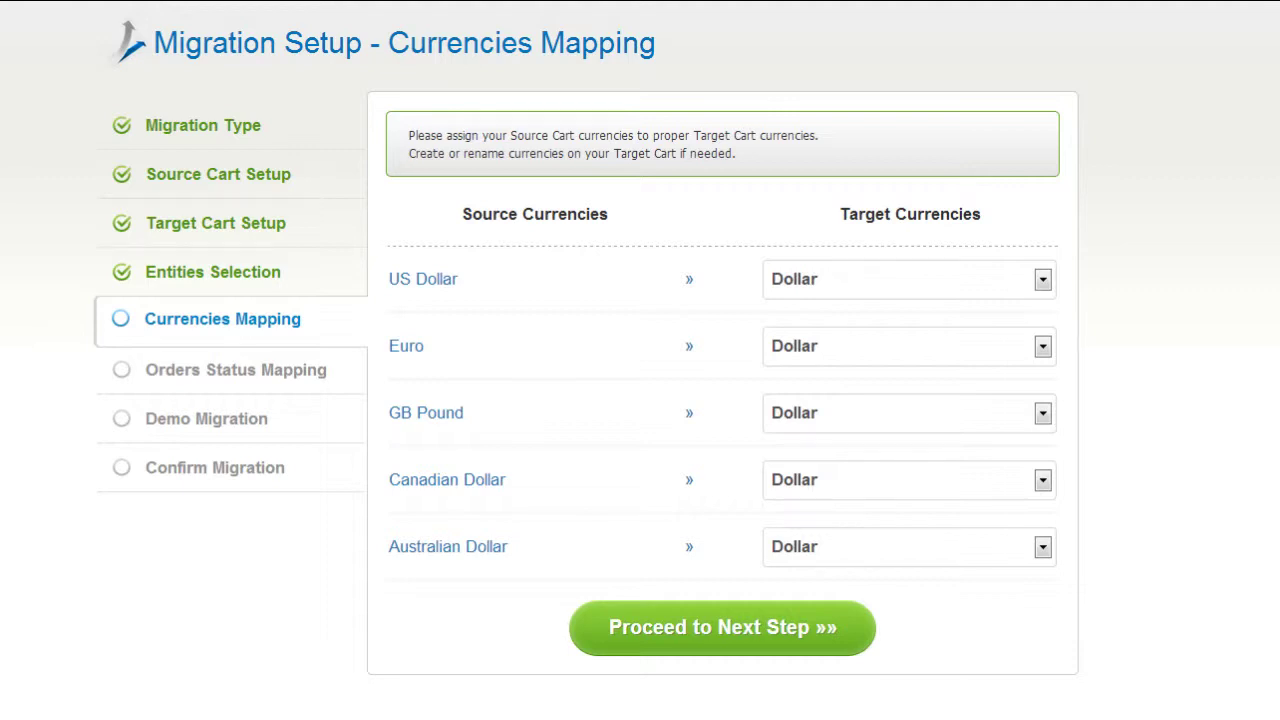
# - Keep US Dollar mapped to Dollar and continue to order status mapping
pyautogui.click(1043, 282)
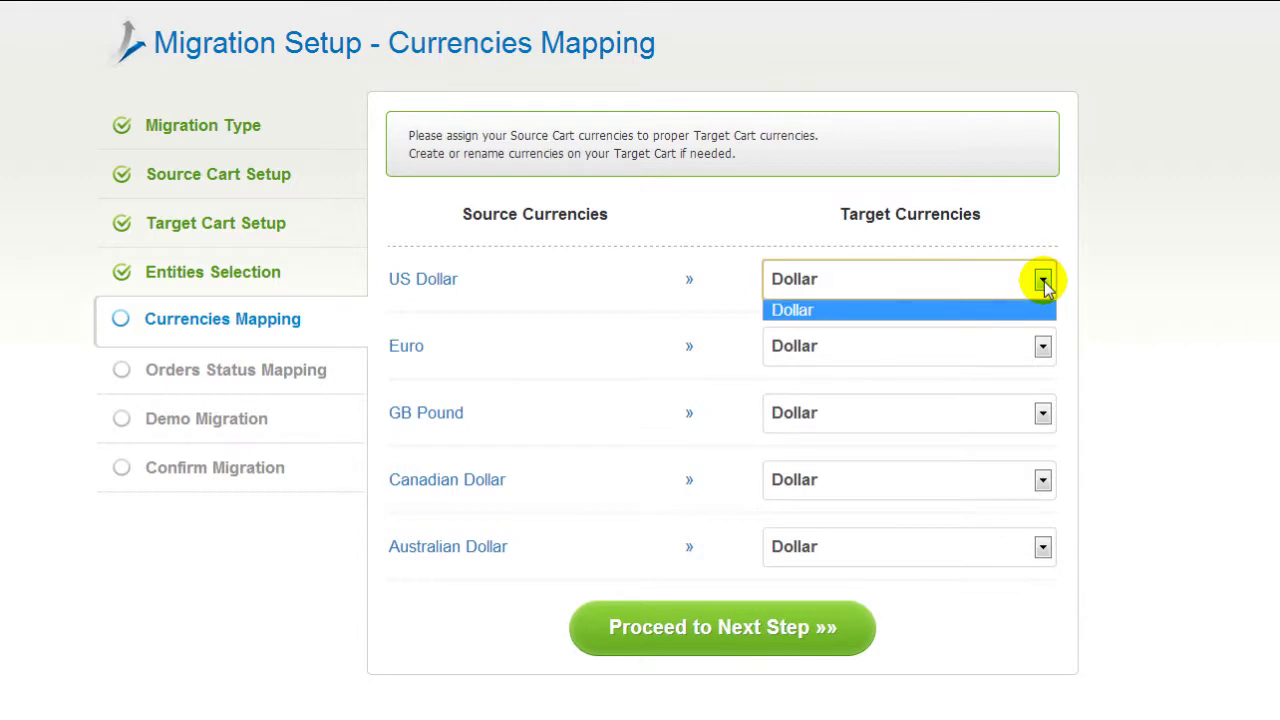
pyautogui.click(1043, 282)
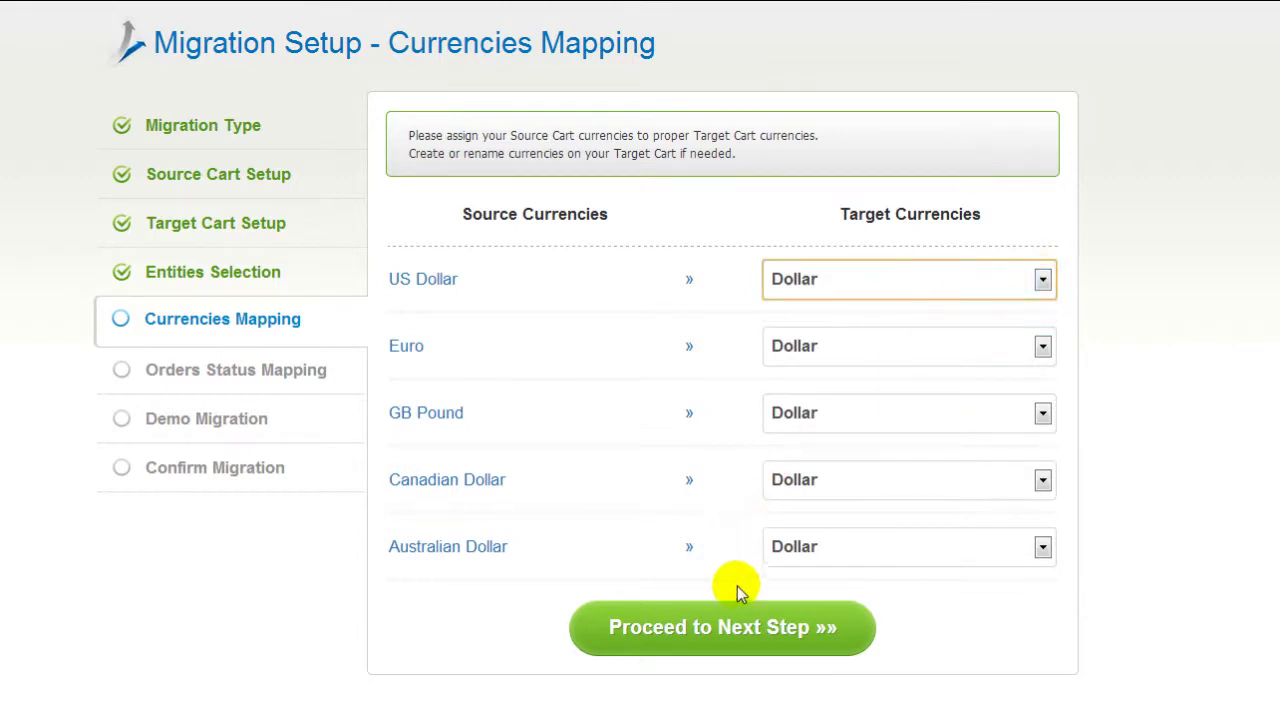
pyautogui.click(733, 630)
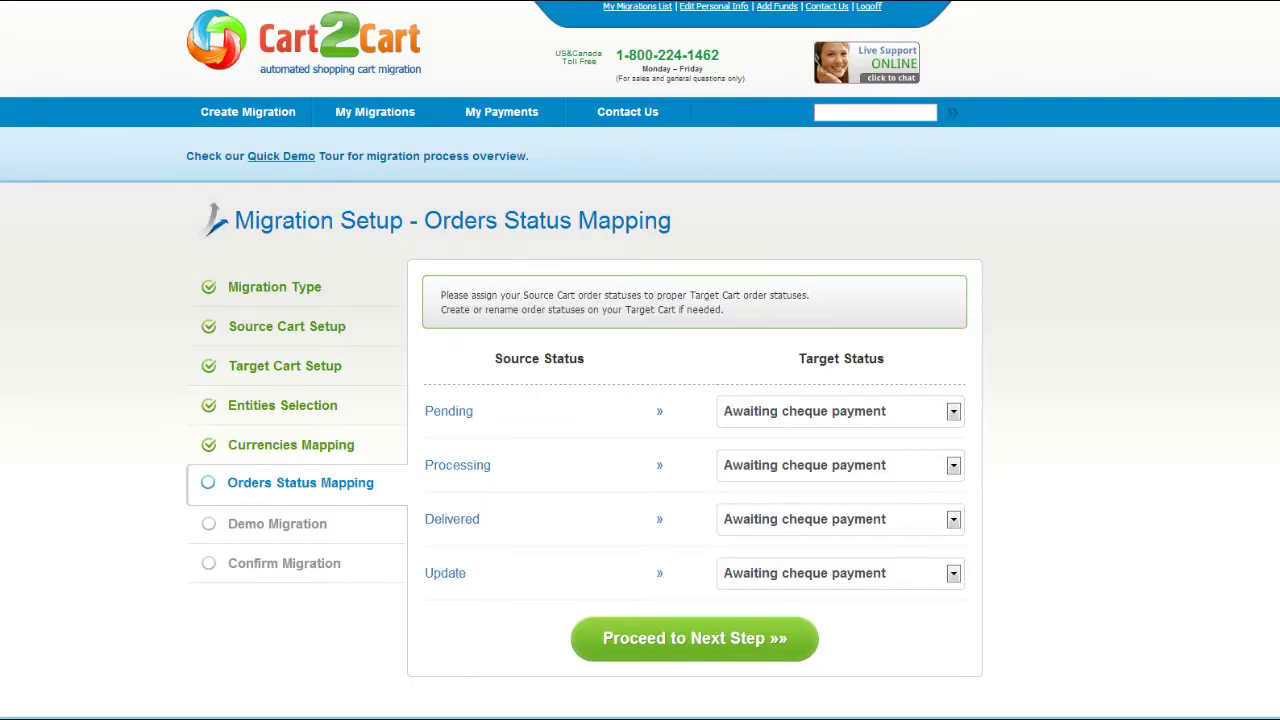
# - Map Pending orders to Delivered and Processing to Payment accepted, then proceed to Demo Migration
pyautogui.click(953, 411)
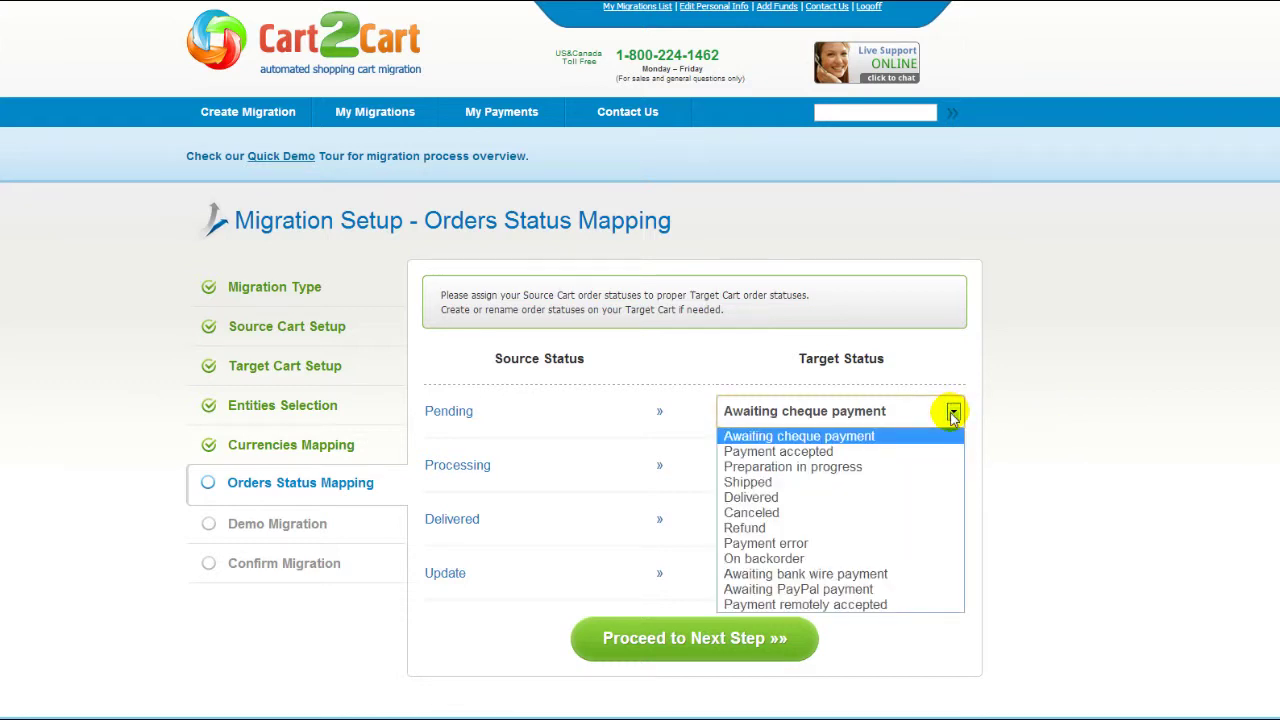
pyautogui.click(906, 497)
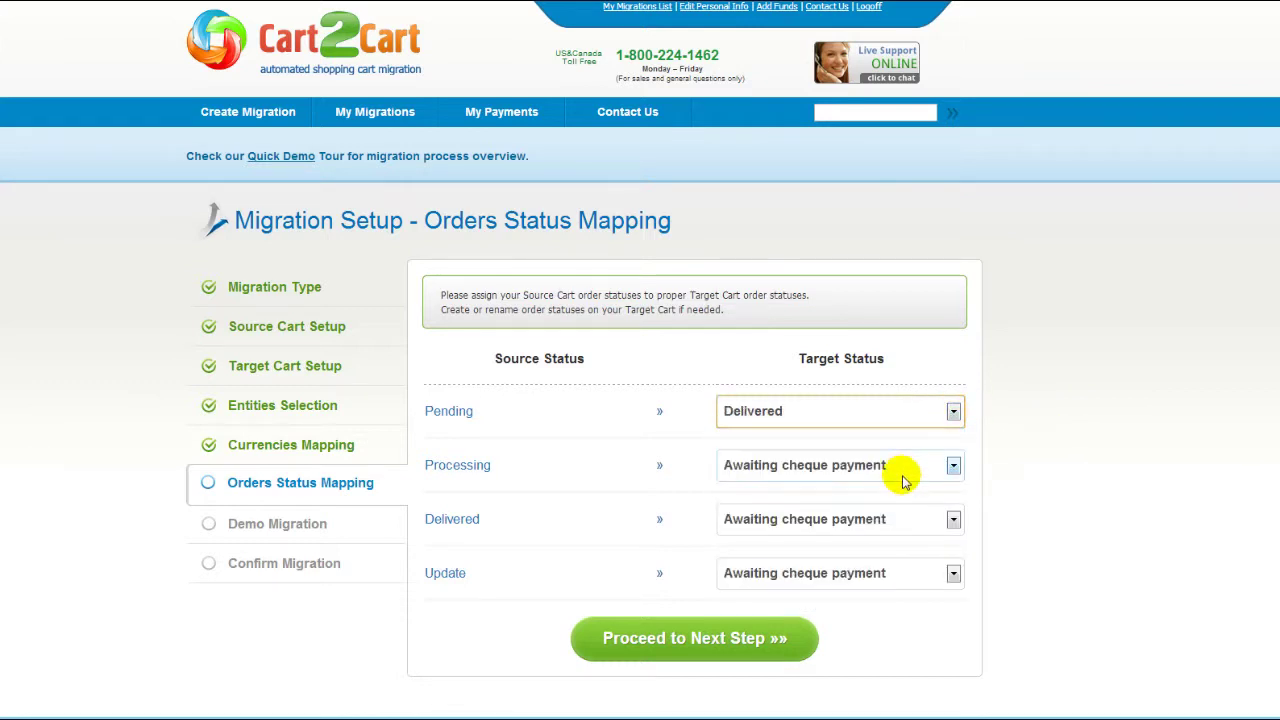
pyautogui.click(901, 472)
pyautogui.click(891, 504)
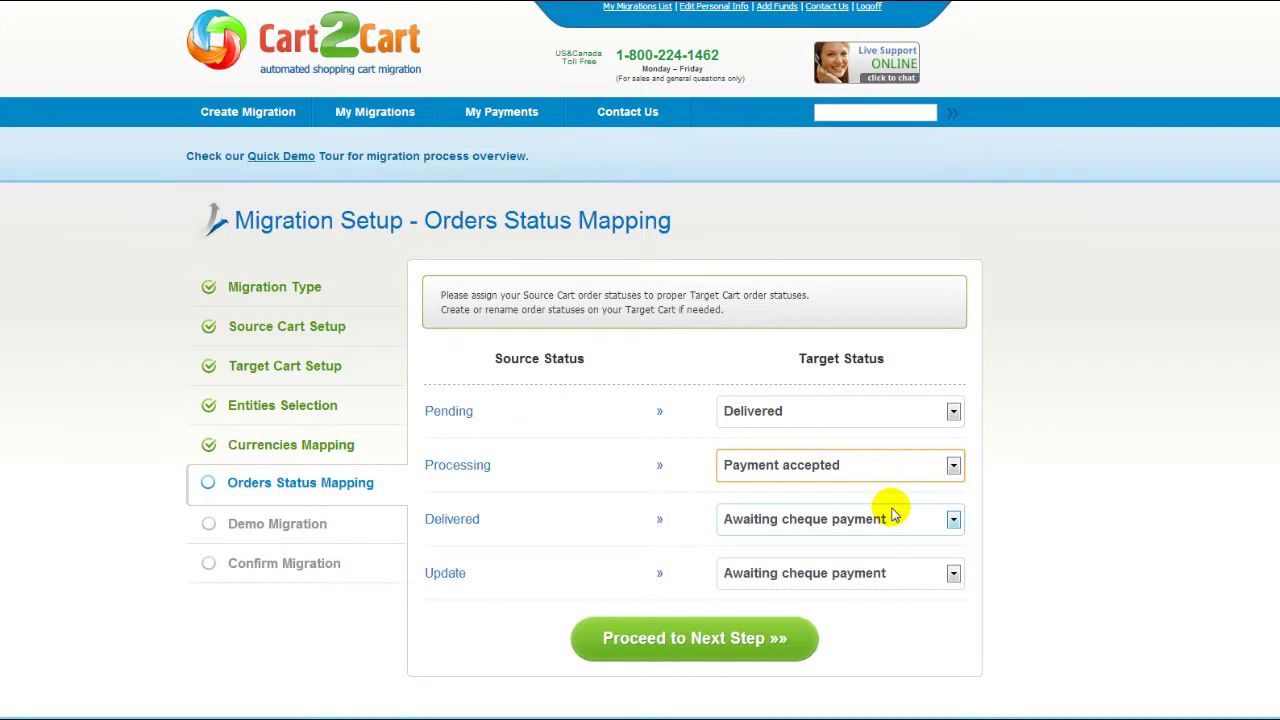
pyautogui.click(687, 640)
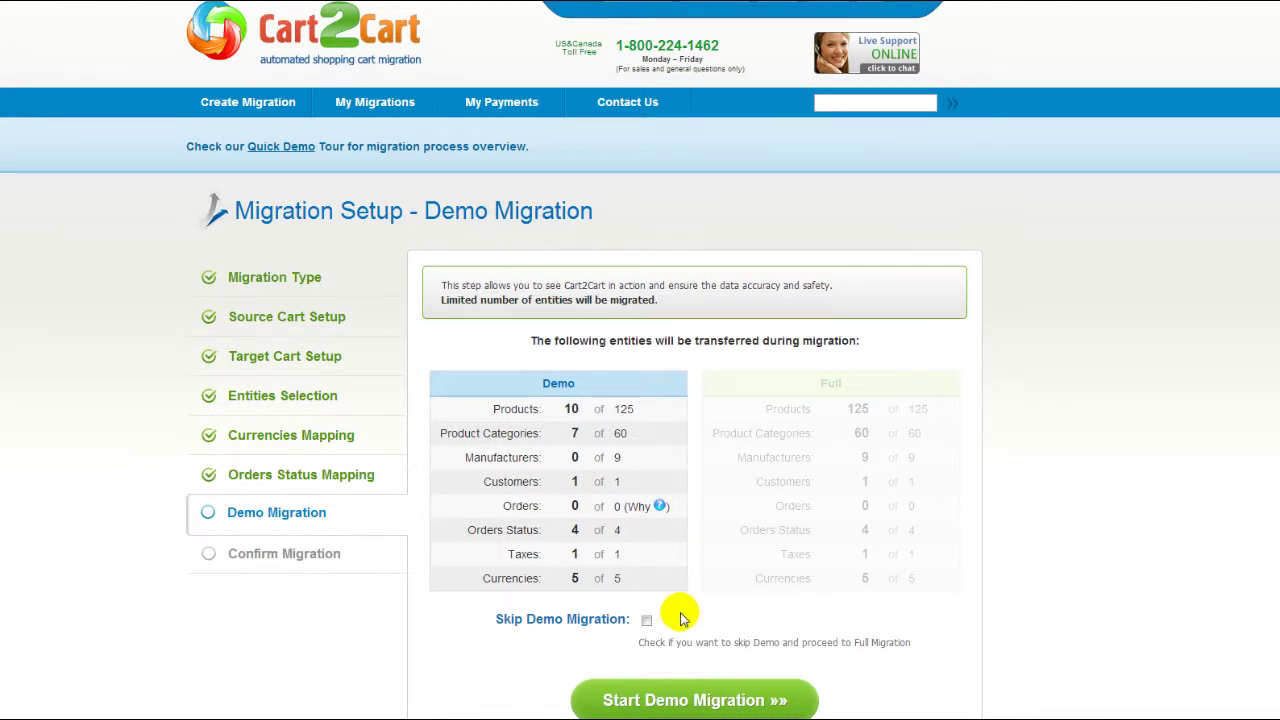
# - Run the demo migration, leaving Skip Demo Migration unchecked
pyautogui.click(647, 620)
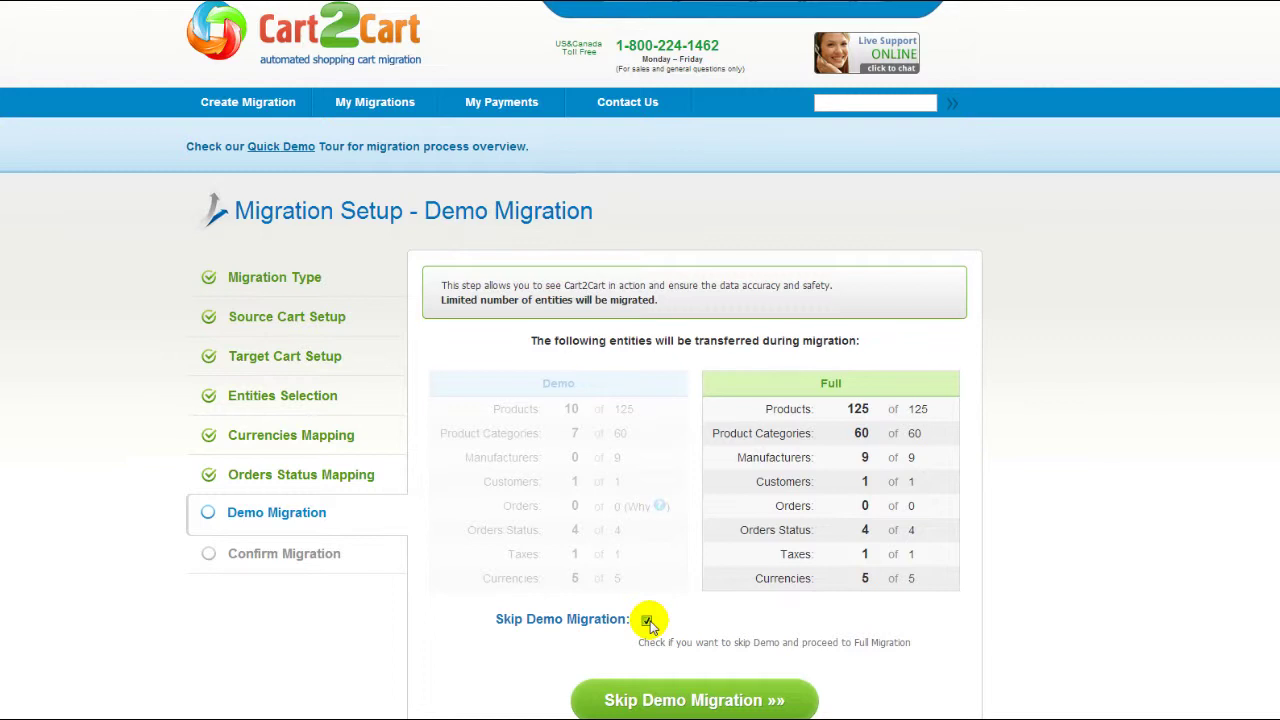
pyautogui.click(647, 620)
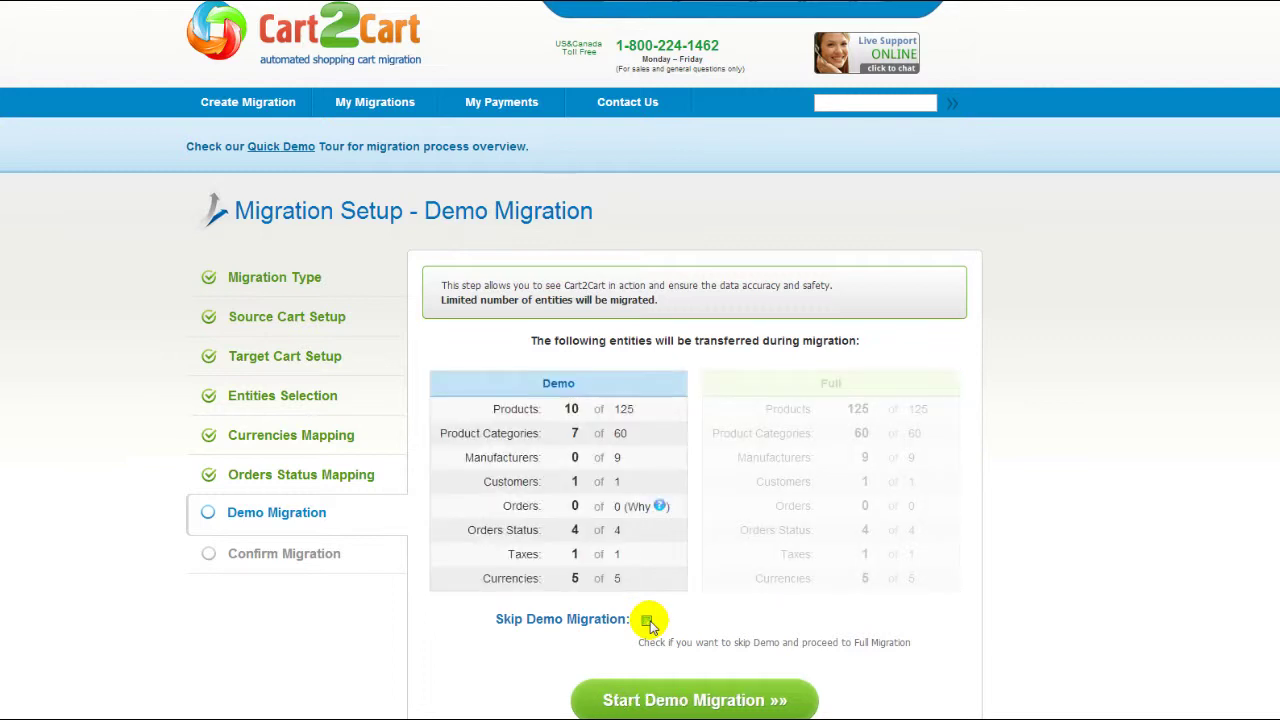
pyautogui.click(686, 699)
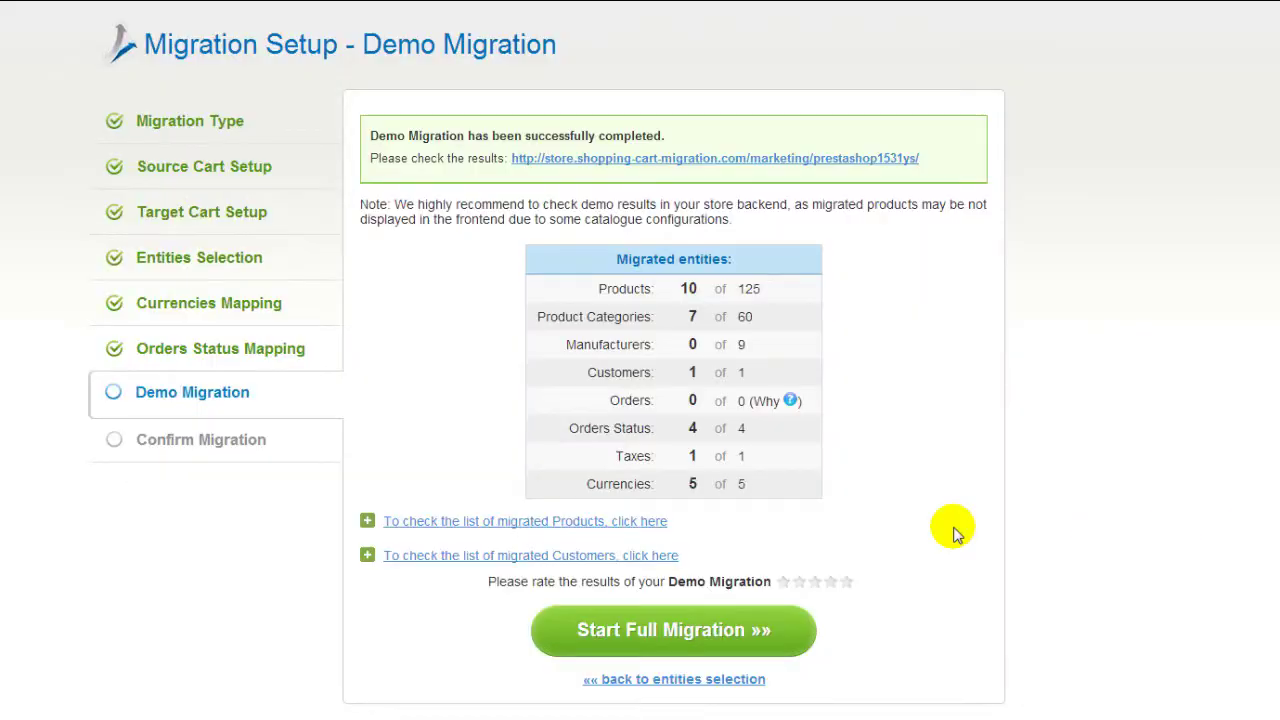
# - Expand and review the list of demo-migrated products
pyautogui.click(651, 521)
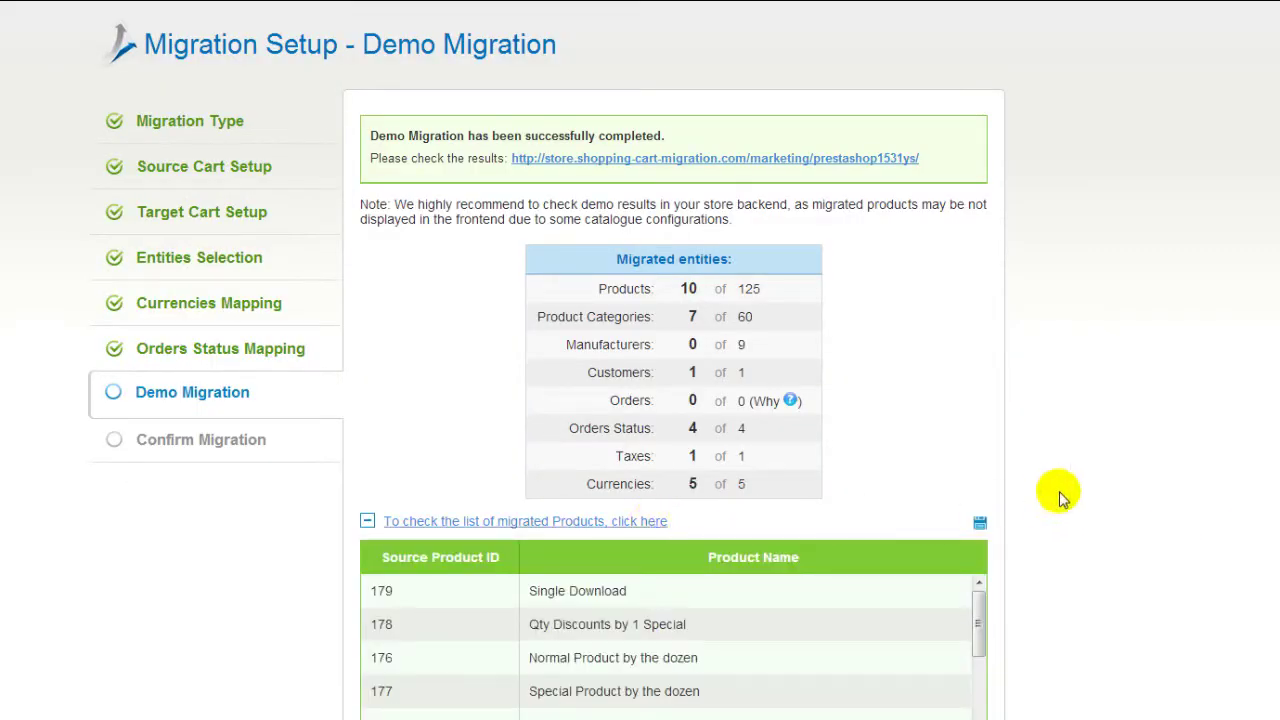
pyautogui.scroll(-1, 1020, 498)
pyautogui.moveTo(980, 523); pyautogui.dragTo(983, 596)
pyautogui.click(645, 428)
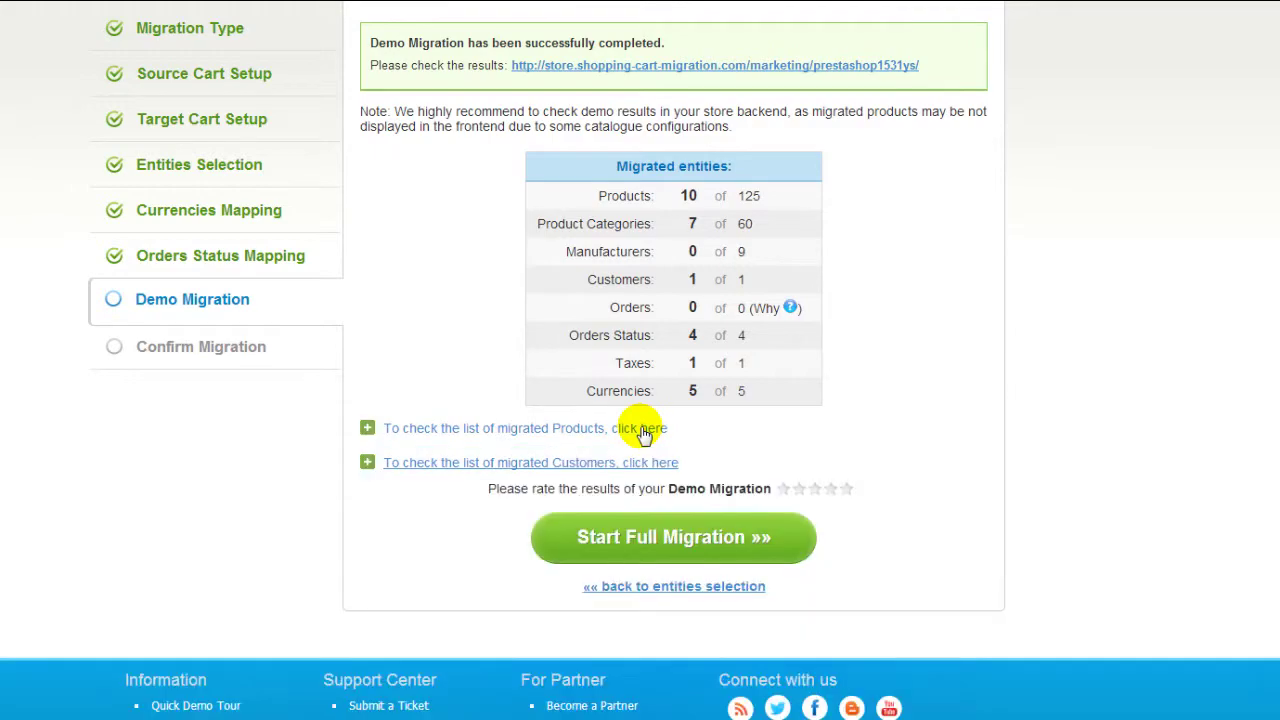
# - Check the migrated store, rate the demo five stars, and proceed to Confirm Migration
pyautogui.click(700, 65)
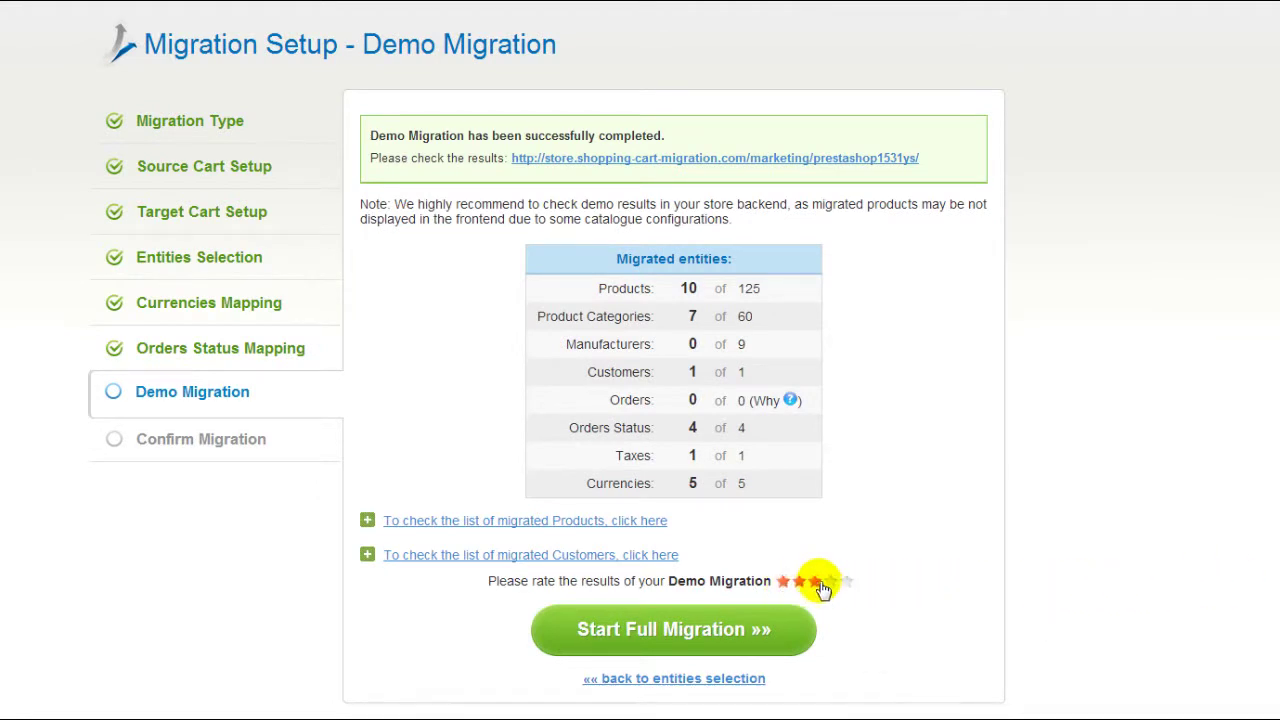
pyautogui.click(847, 582)
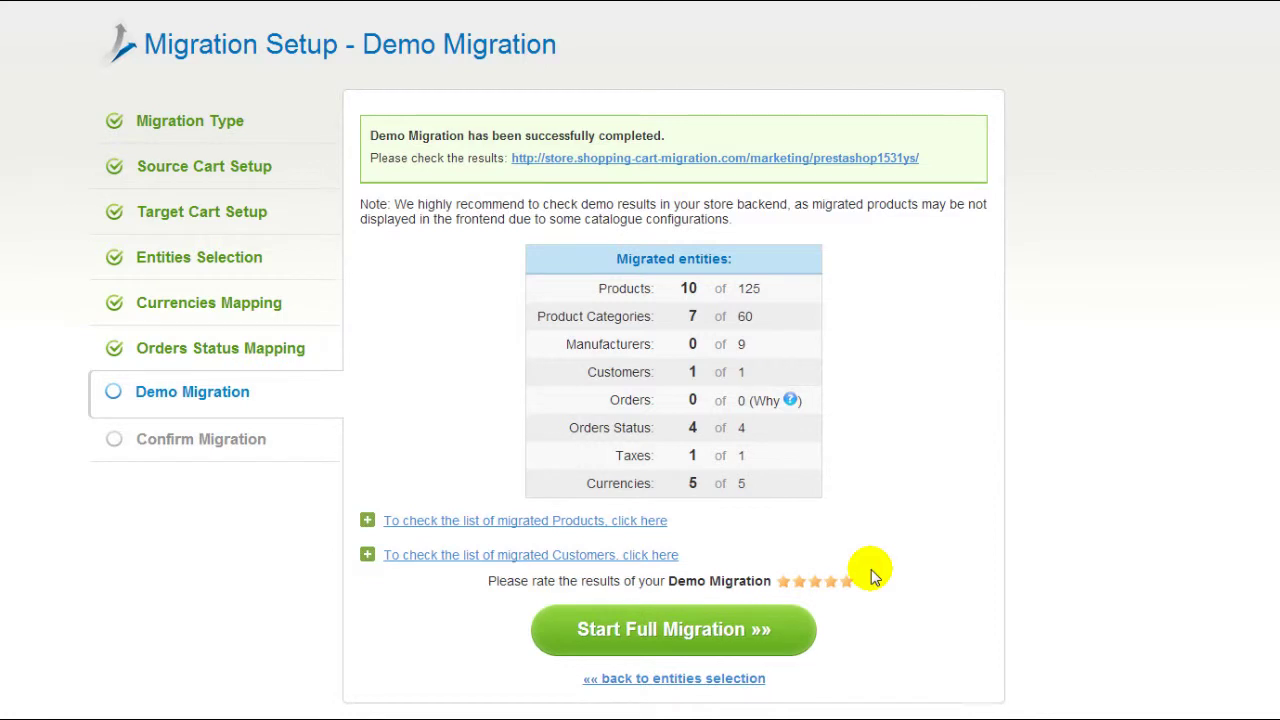
pyautogui.click(770, 632)
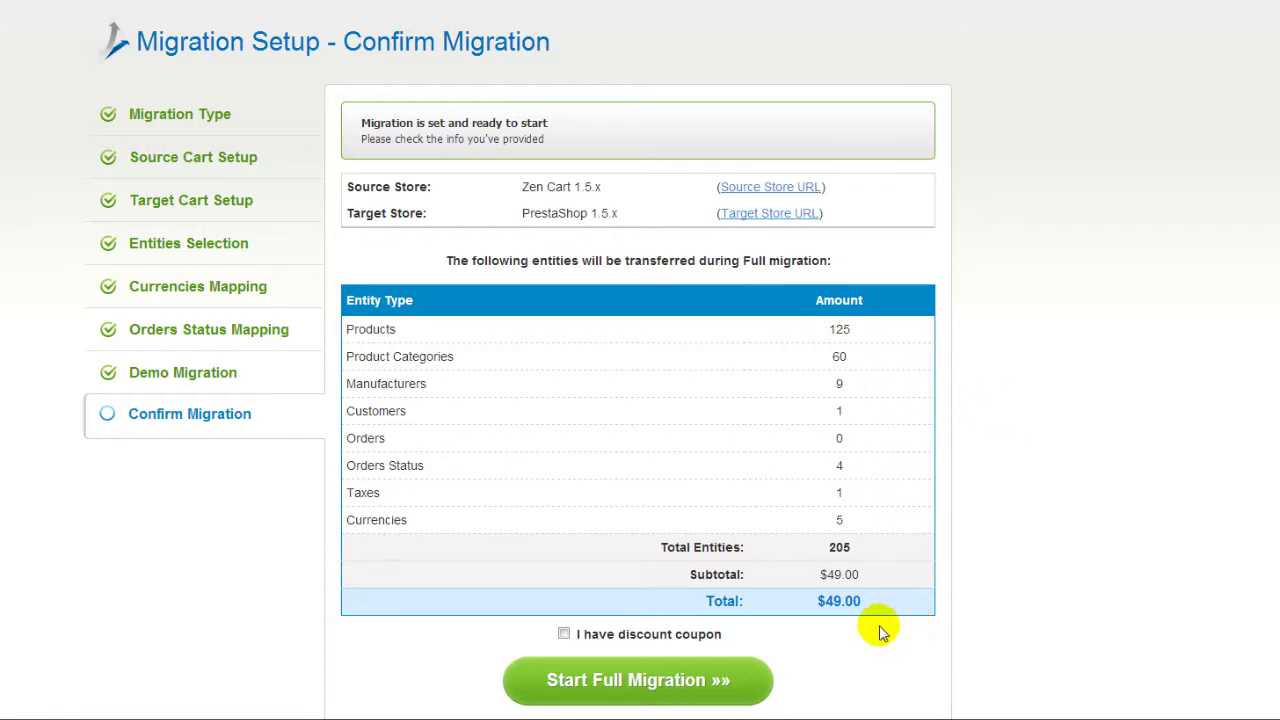
# - Launch the full migration of 205 entities for $49.00 with no discount coupon
pyautogui.click(565, 634)
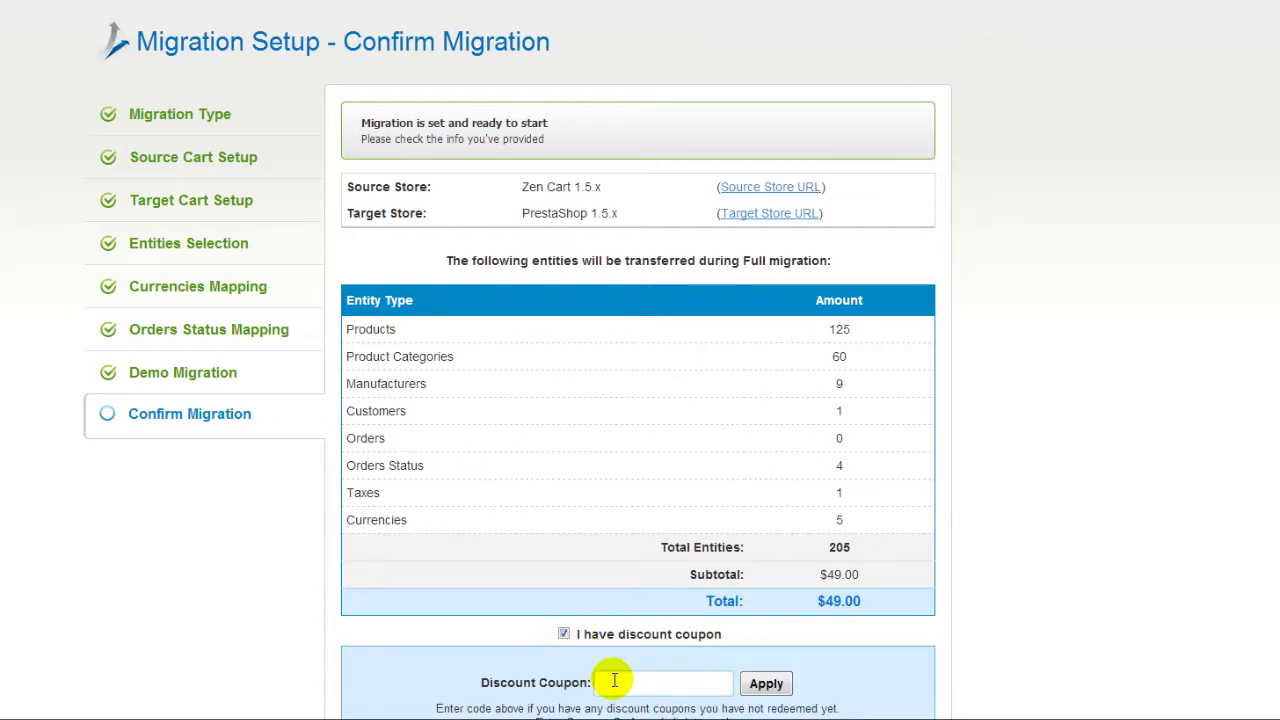
pyautogui.click(564, 634)
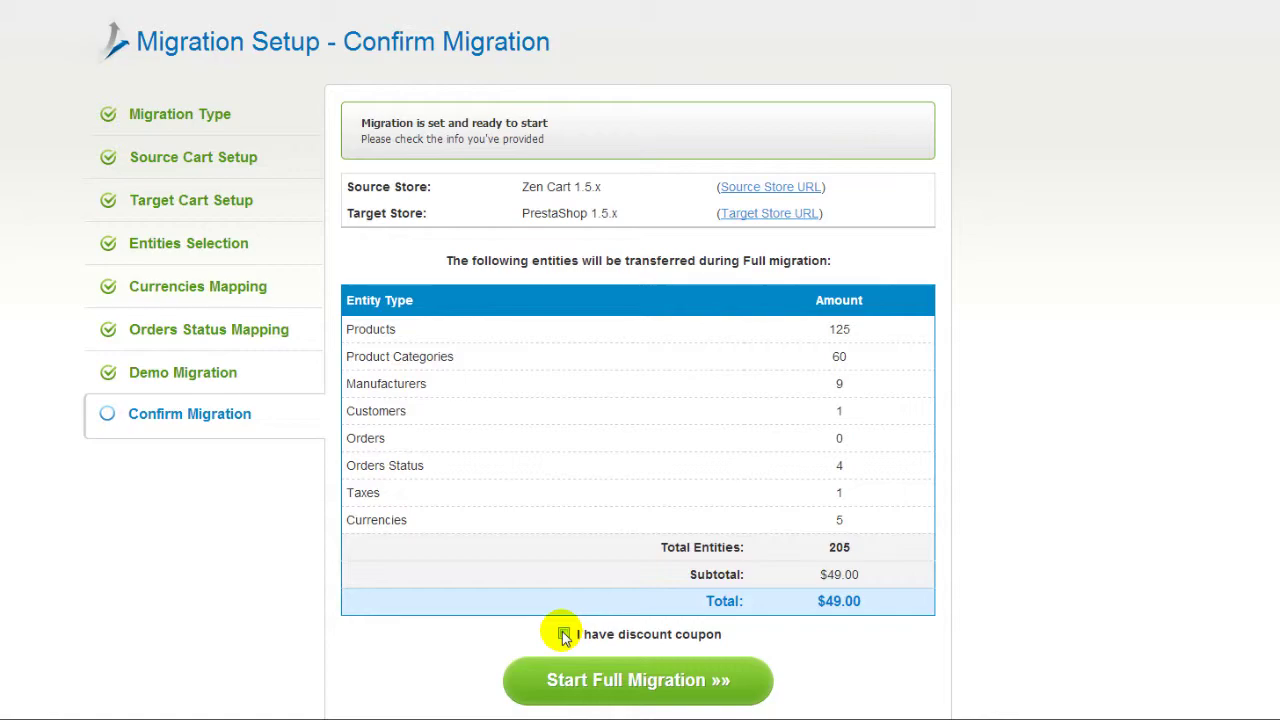
pyautogui.click(605, 680)
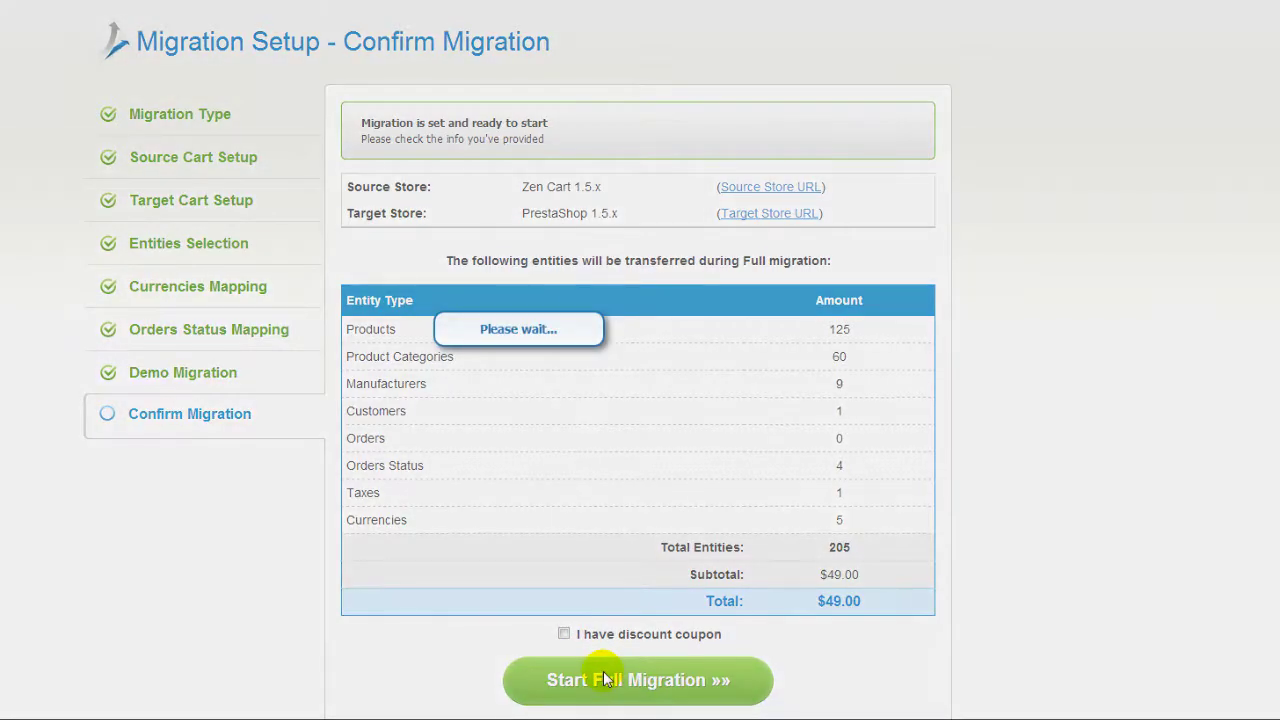